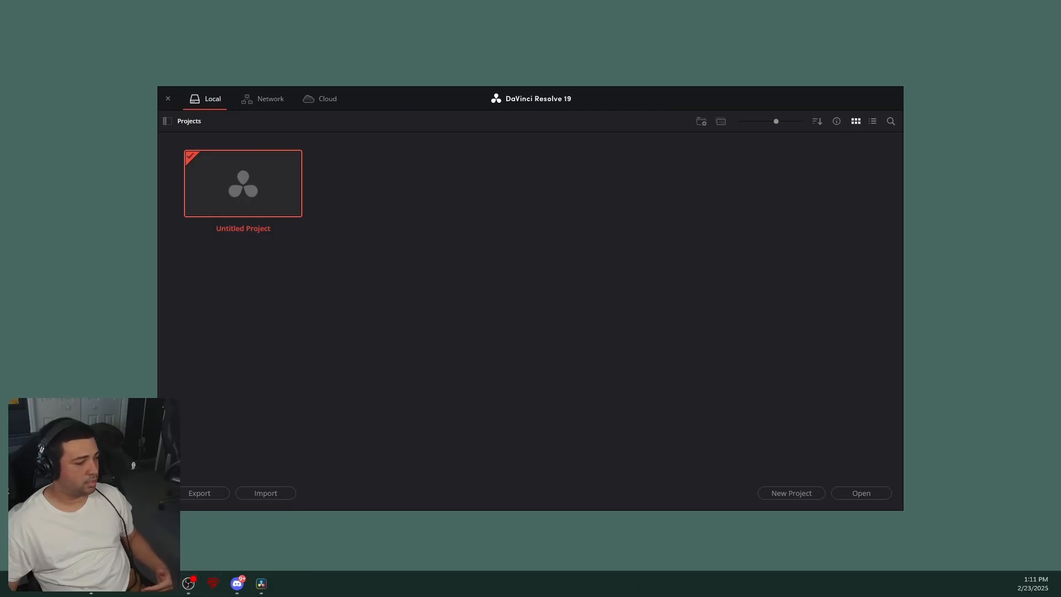
- Review the OBS recording output settings, including encoder and rate control options, then close the settings
left_click_drag(912, 124, 690, 72)
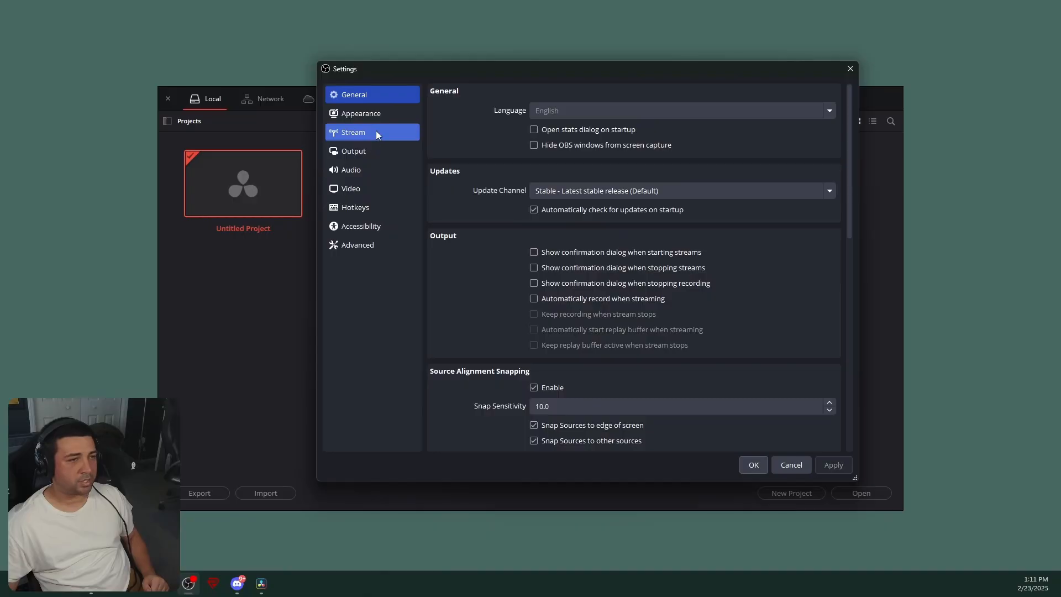
left_click(351, 153)
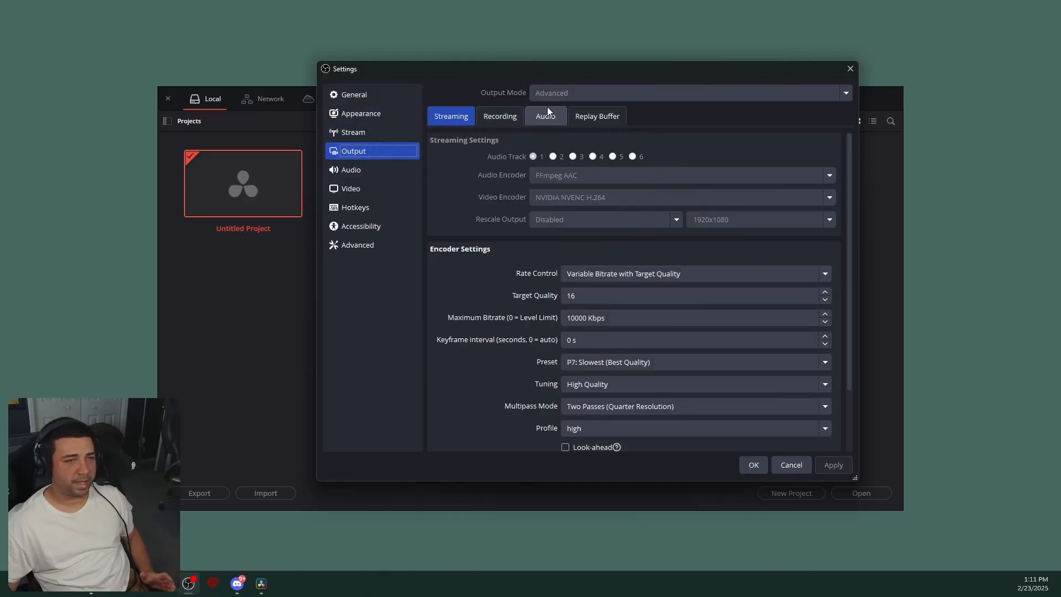
left_click(500, 116)
scroll(470, 257, "down", 2)
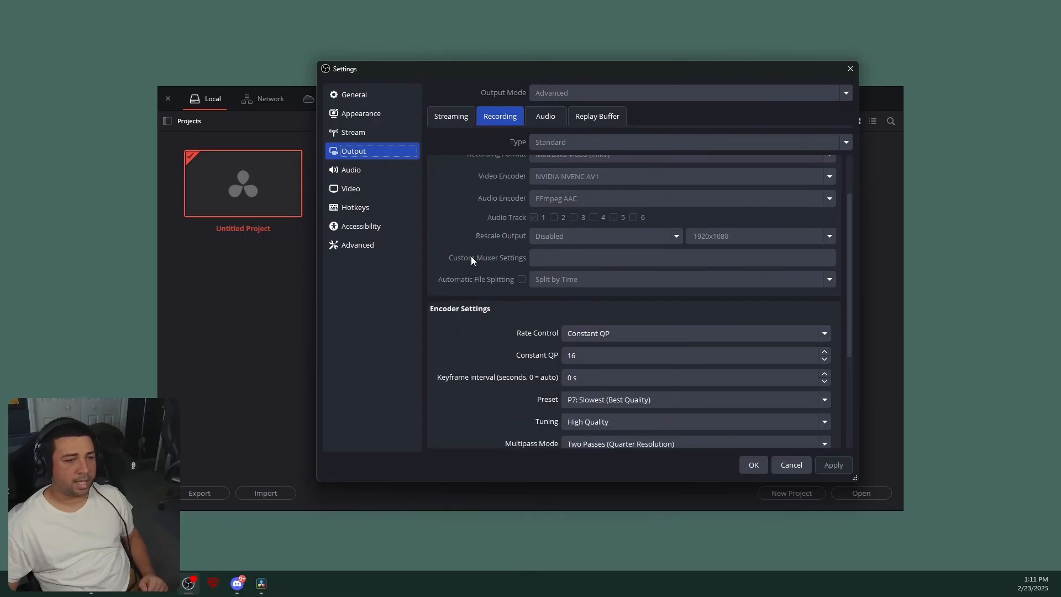
scroll(467, 251, "down", 1)
scroll(462, 256, "up", 3)
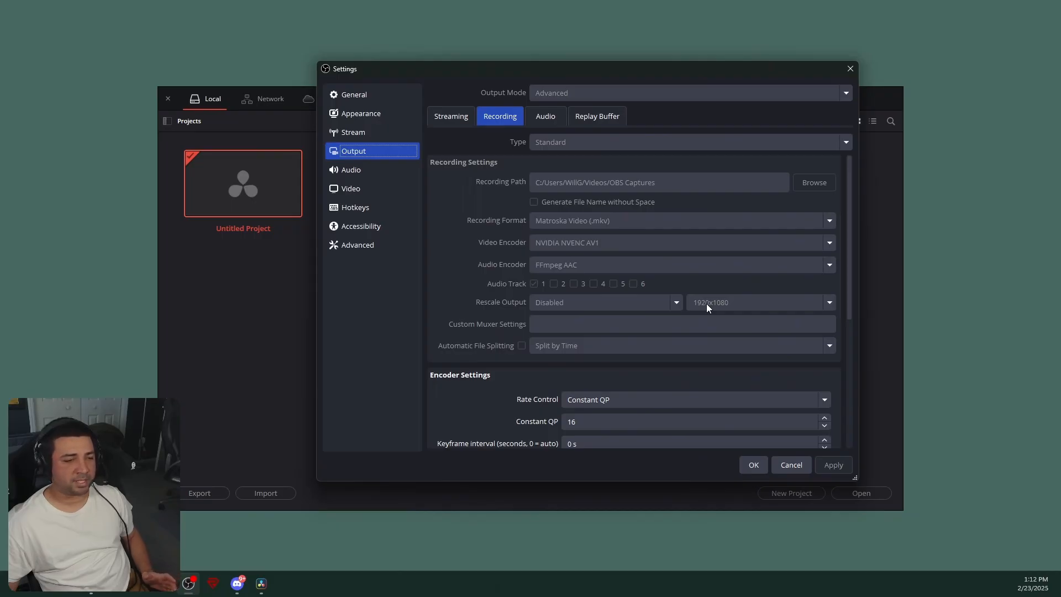
scroll(707, 303, "down", 1)
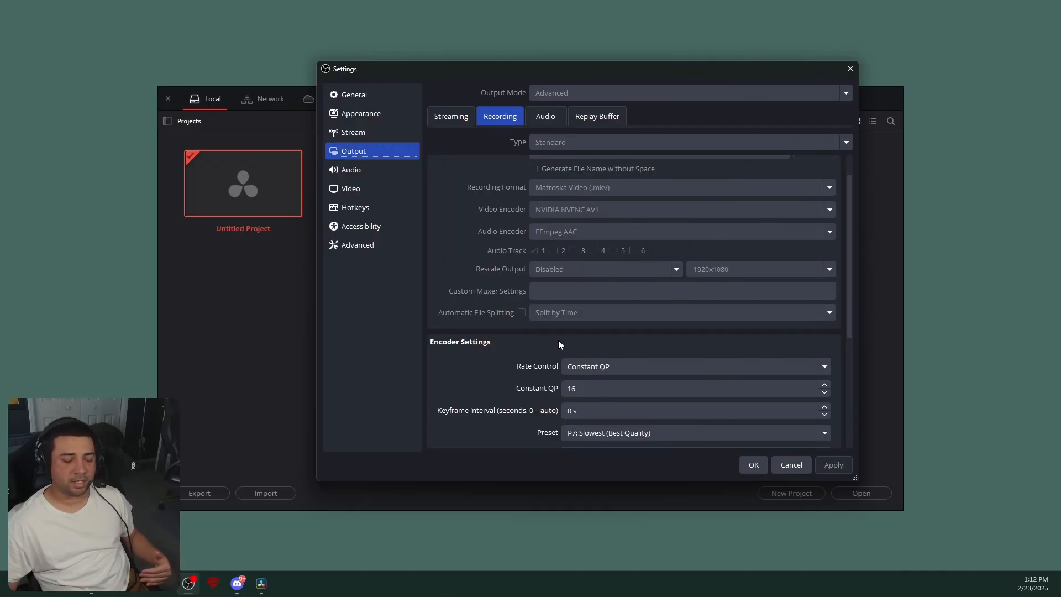
left_click(600, 371)
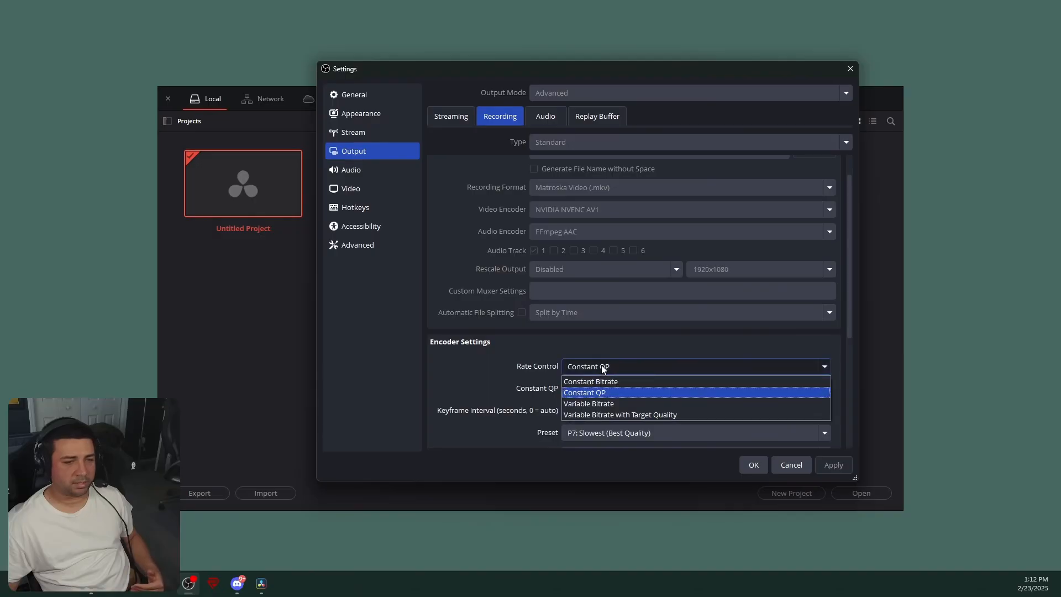
left_click(602, 367)
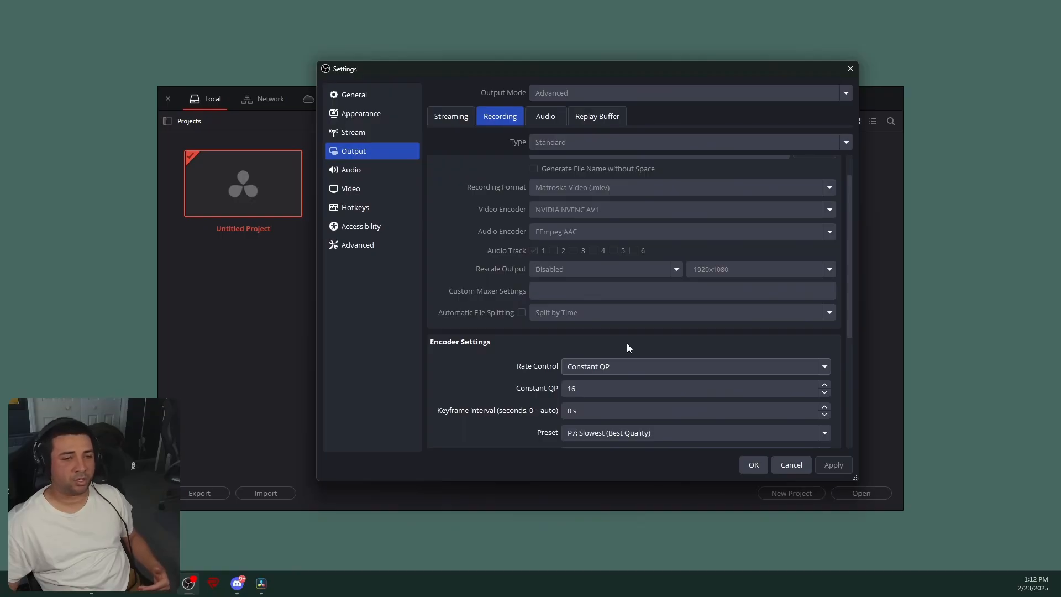
scroll(429, 337, "down", 2)
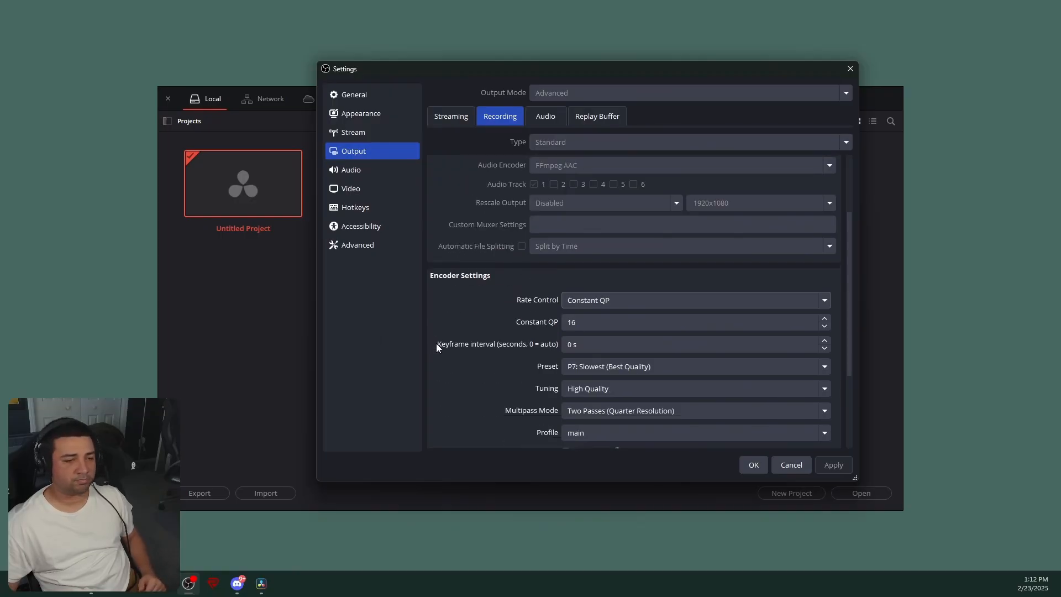
scroll(436, 347, "down", 1)
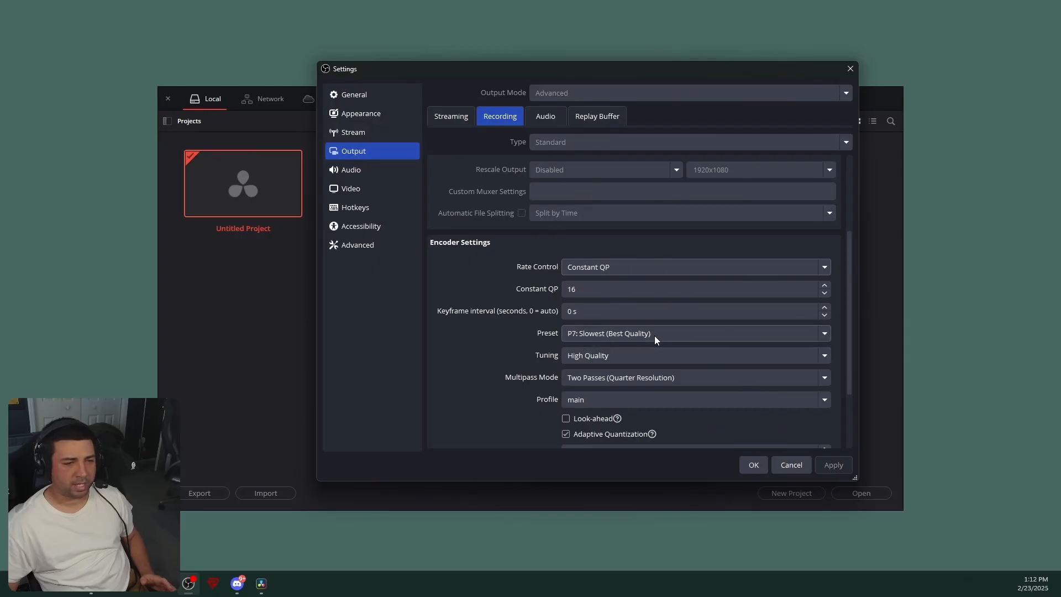
scroll(489, 403, "down", 2)
scroll(492, 400, "down", 1)
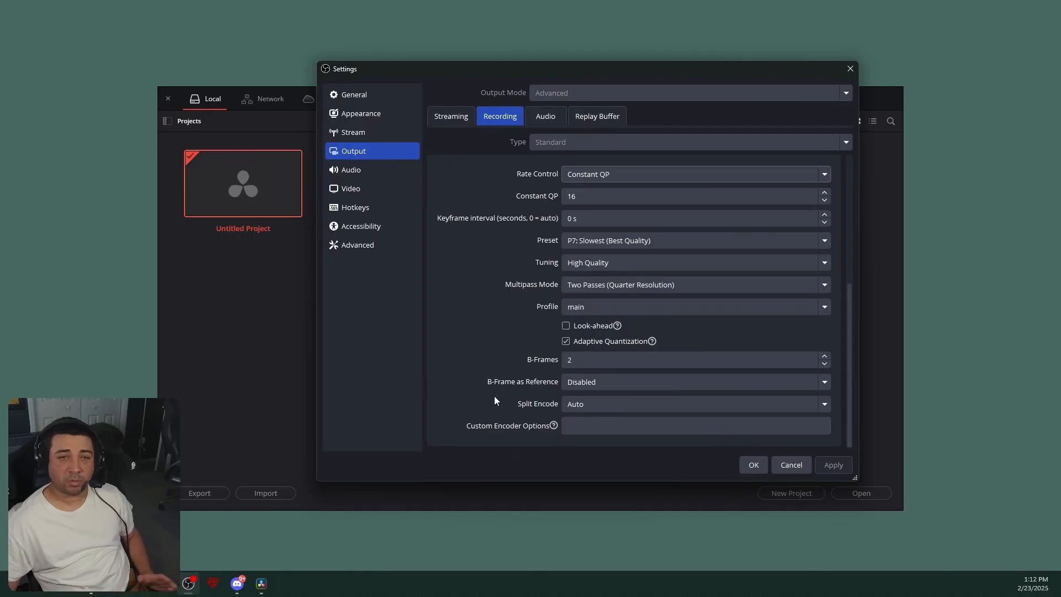
left_click(752, 468)
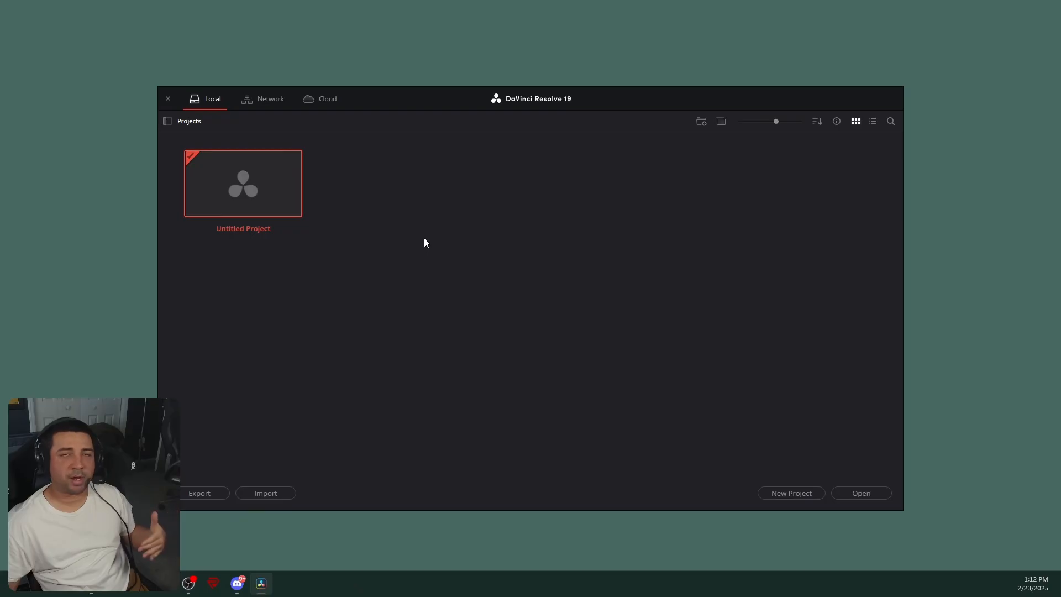
- Open the Untitled Project and import the 2025-02-18 recording, changing the project frame rate to match
double_click(276, 182)
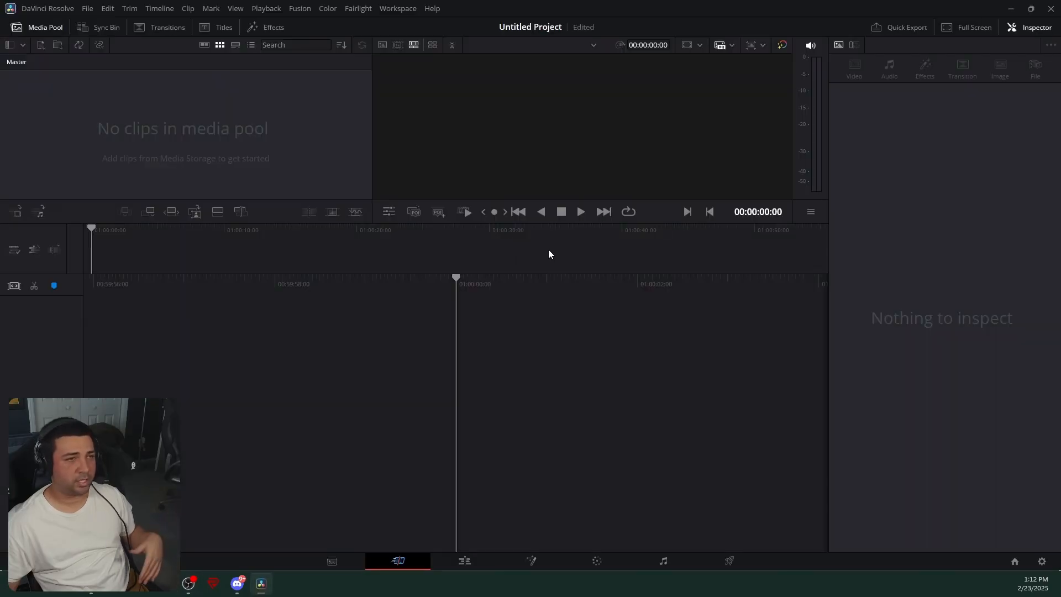
mouse_move(595, 5)
left_mouse_down()
mouse_move(585, 26)
mouse_move(609, 39)
mouse_move(587, 5)
left_mouse_up()
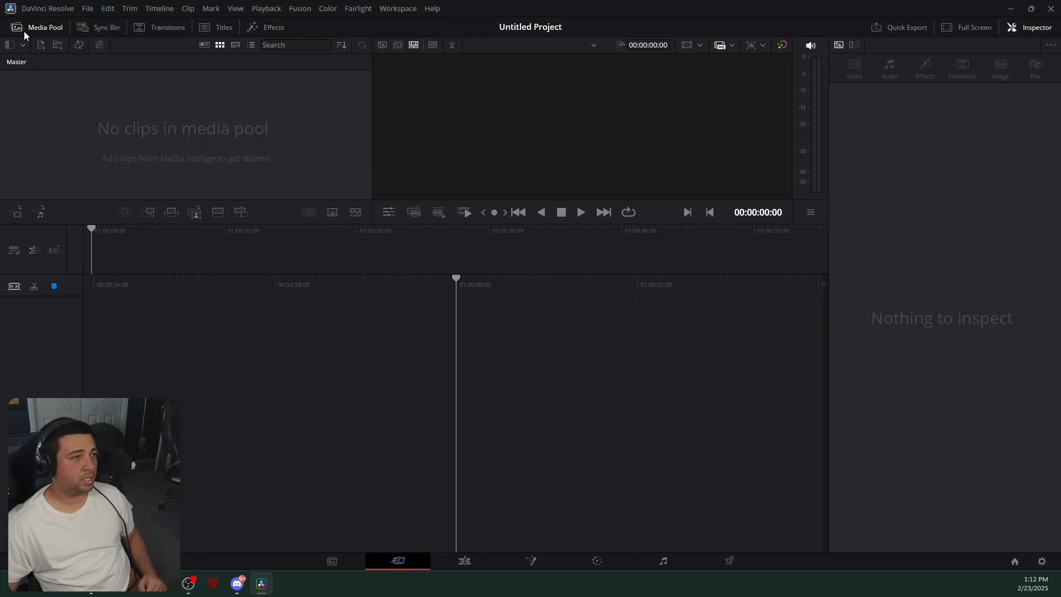
left_click(42, 45)
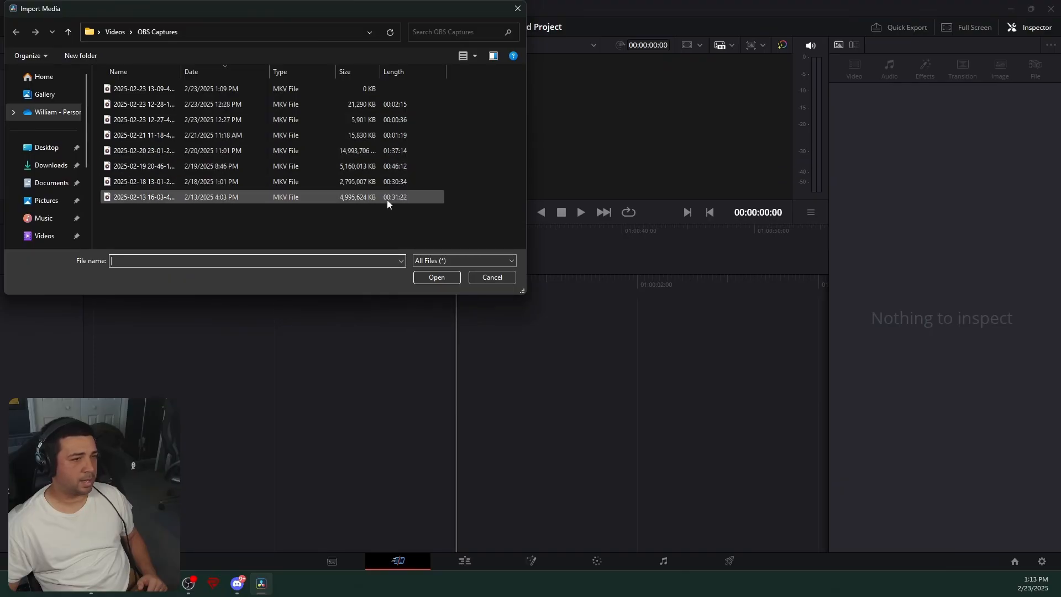
left_click(388, 181)
left_click(439, 276)
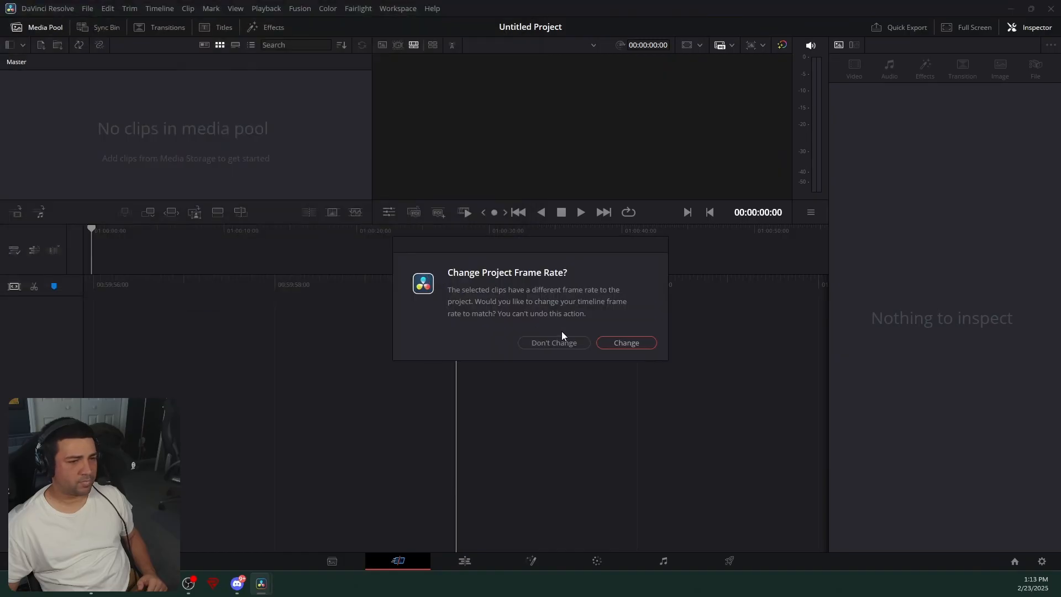
left_click(625, 339)
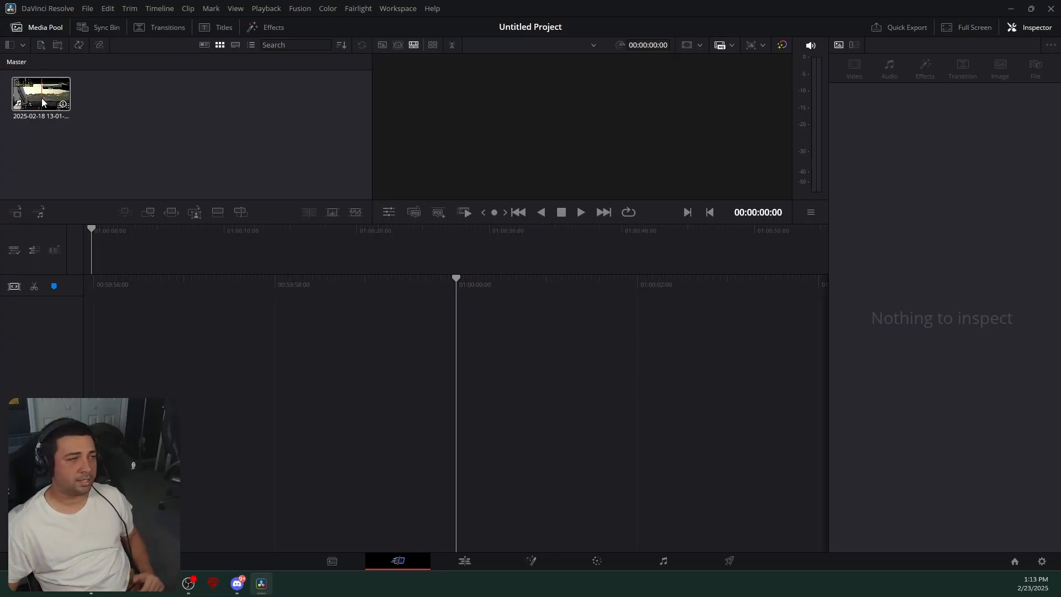
- Add the imported clip to the timeline
left_click_drag(42, 98, 522, 405)
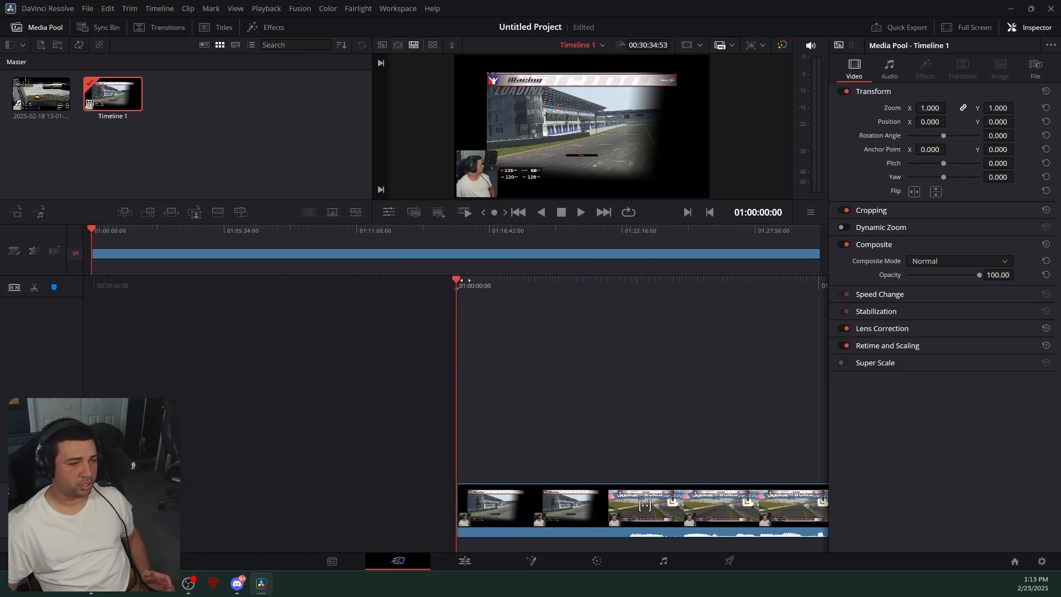
left_click_drag(471, 280, 441, 282)
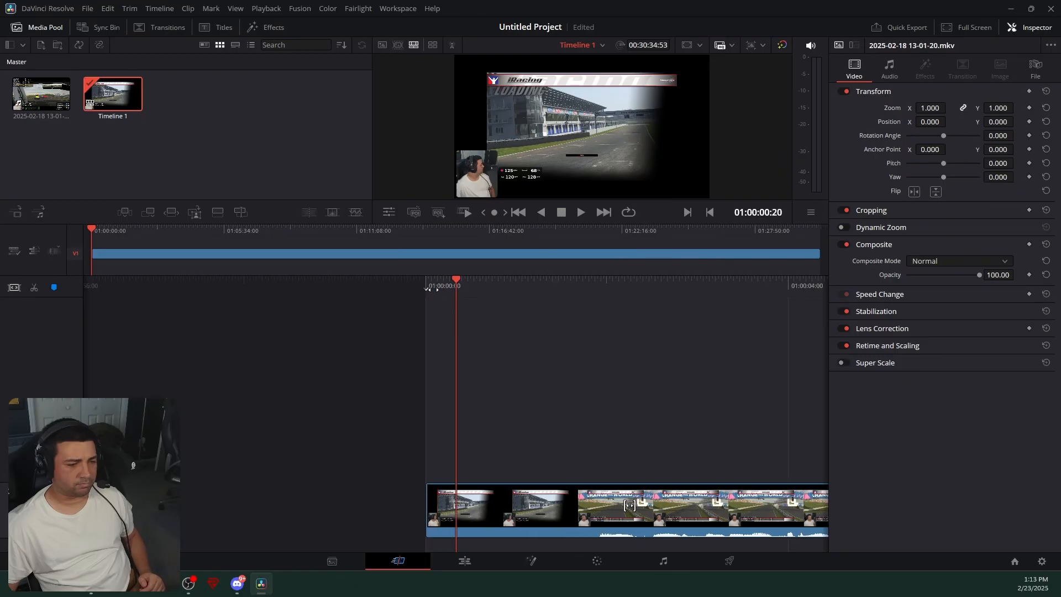
left_click(465, 562)
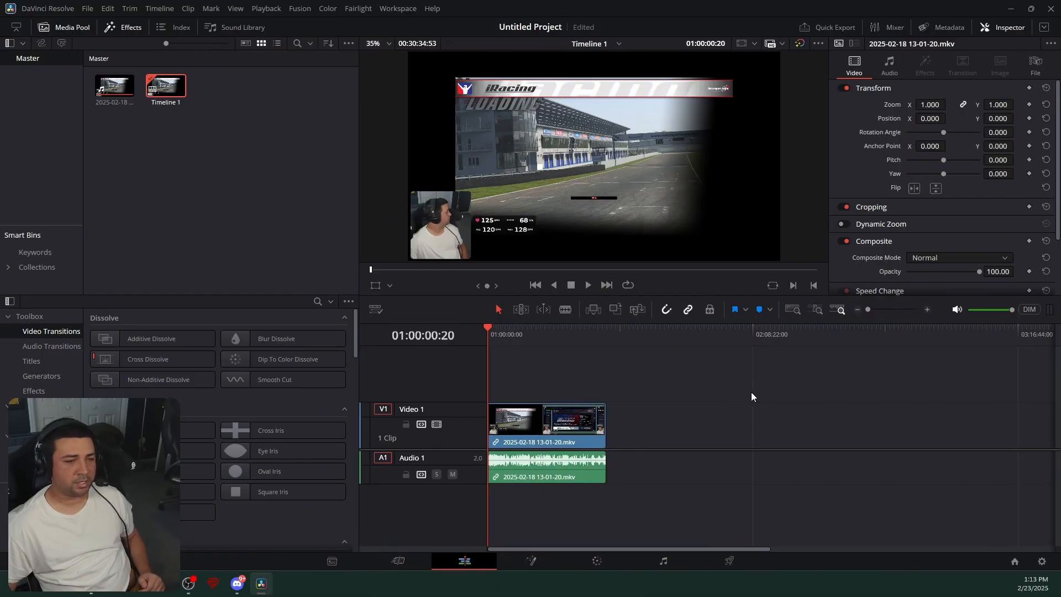
left_click(398, 561)
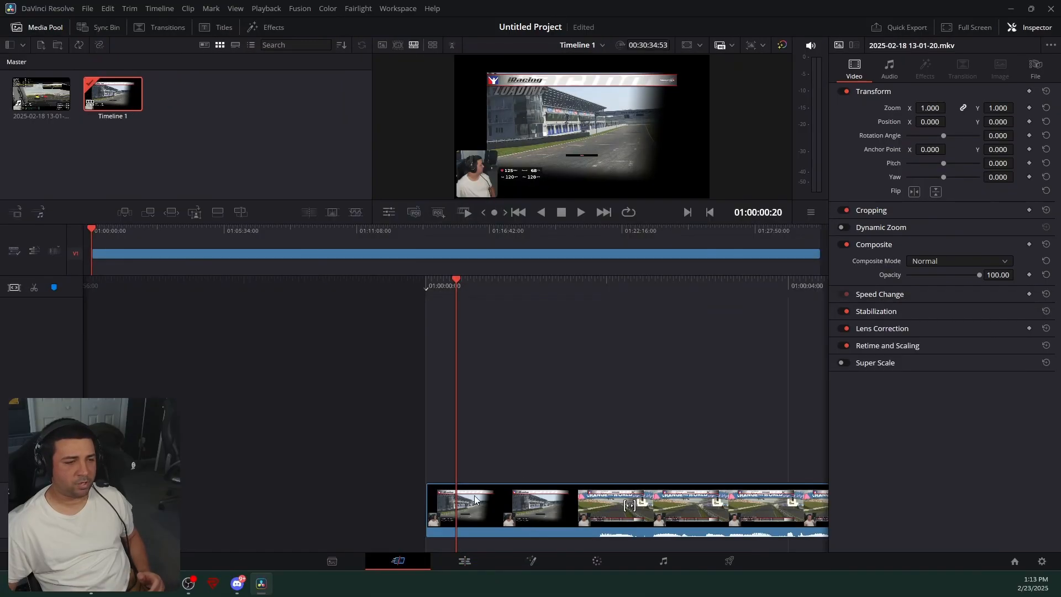
- Delete the clip's opening segment before the cut at about 01:00:01:34
left_click_drag(456, 284, 344, 290)
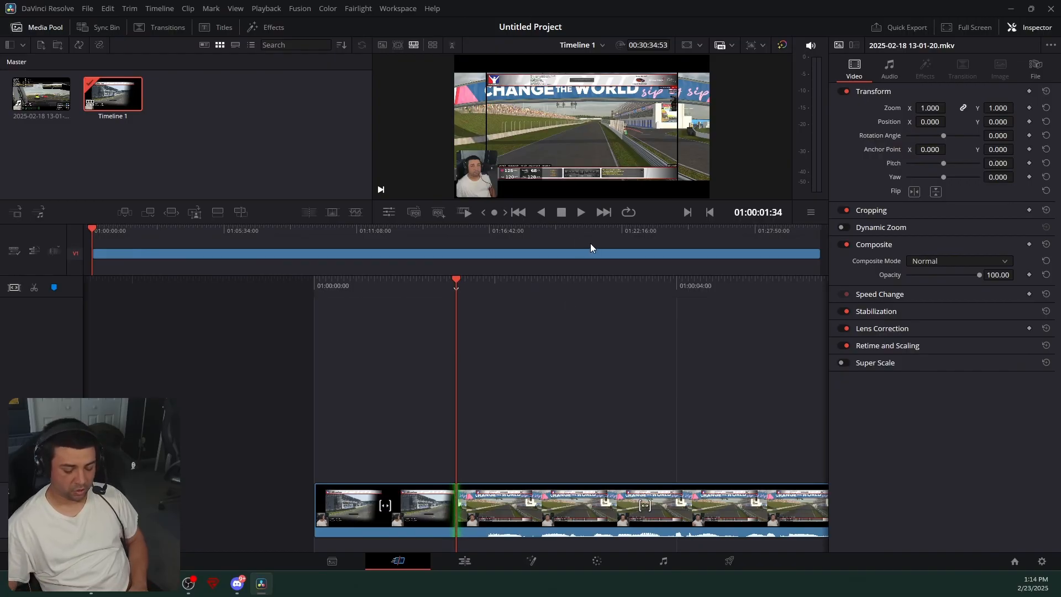
left_click(423, 502)
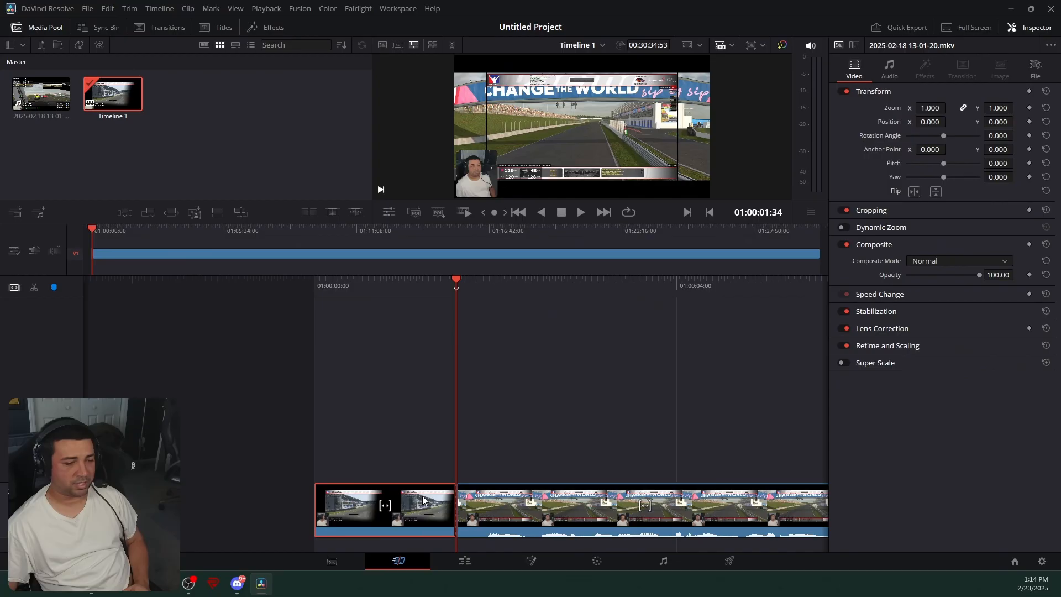
key("Delete")
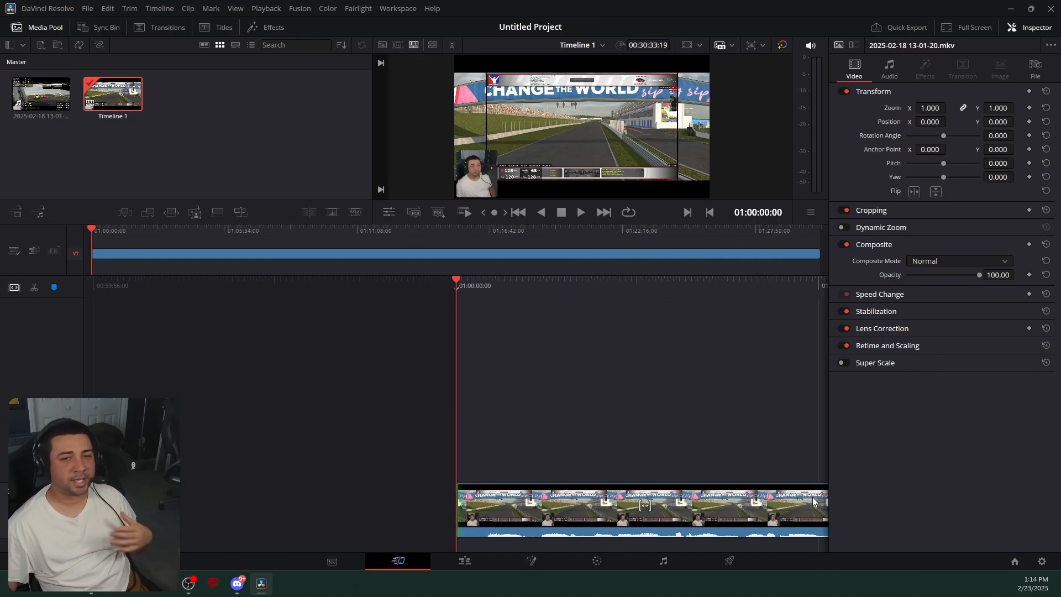
- On the Deliver page, choose the YouTube 1080p preset and name the file cliorace3
left_click(737, 567)
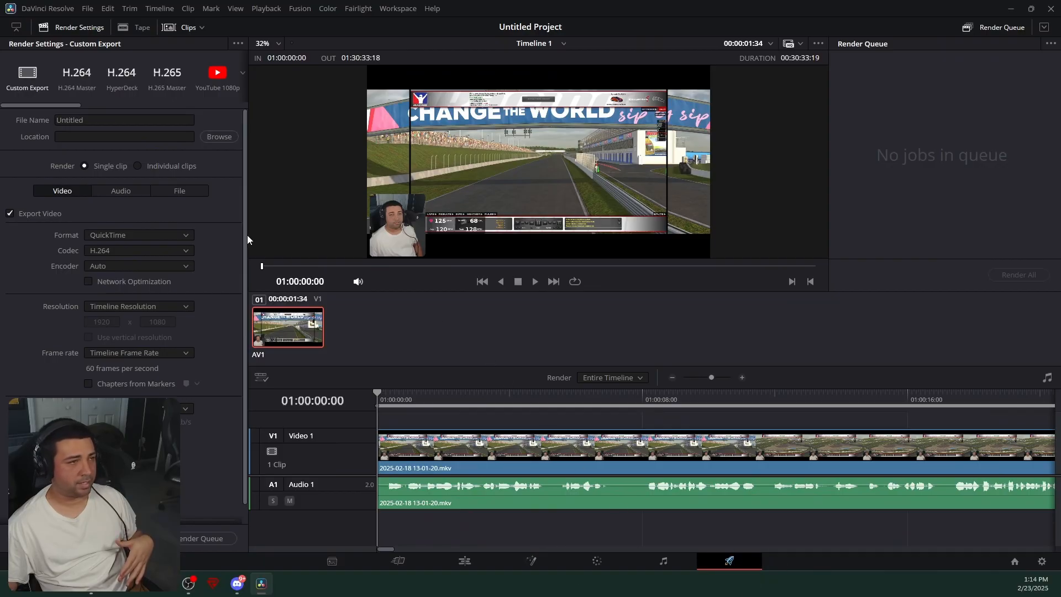
left_click(217, 75)
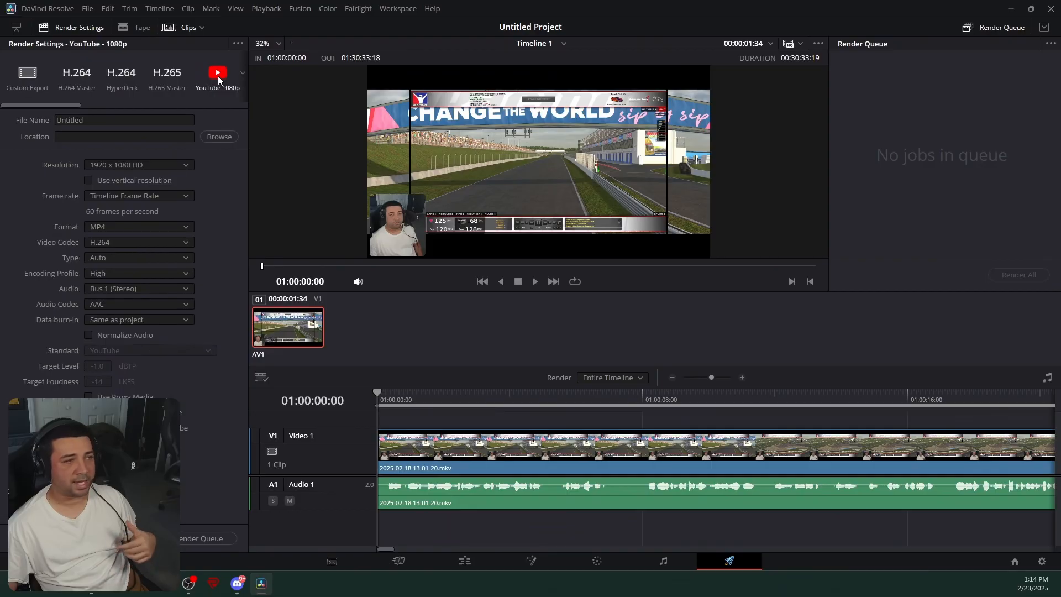
double_click(158, 120)
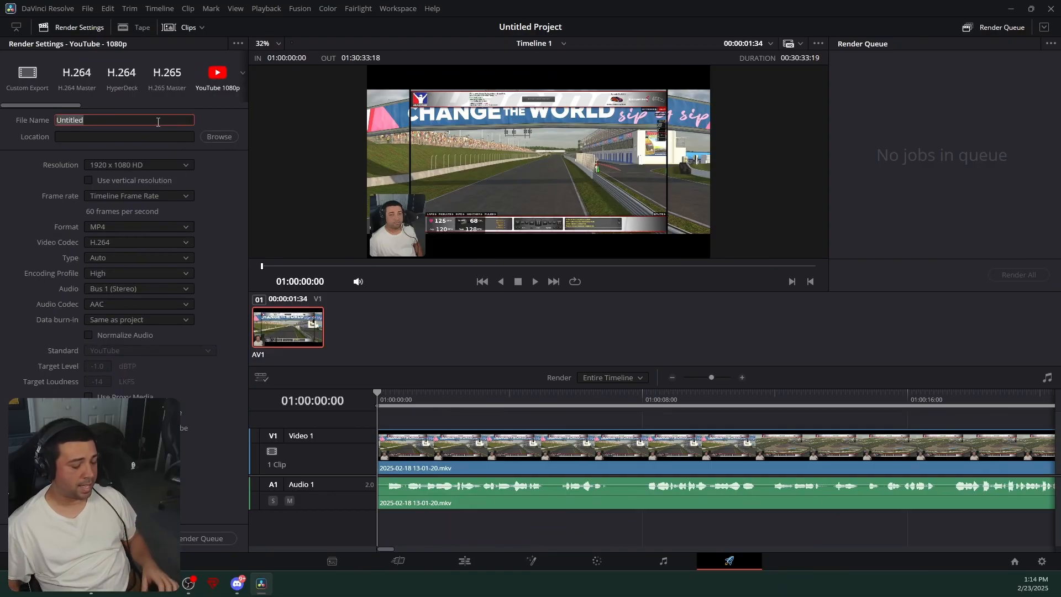
type("cliorace3")
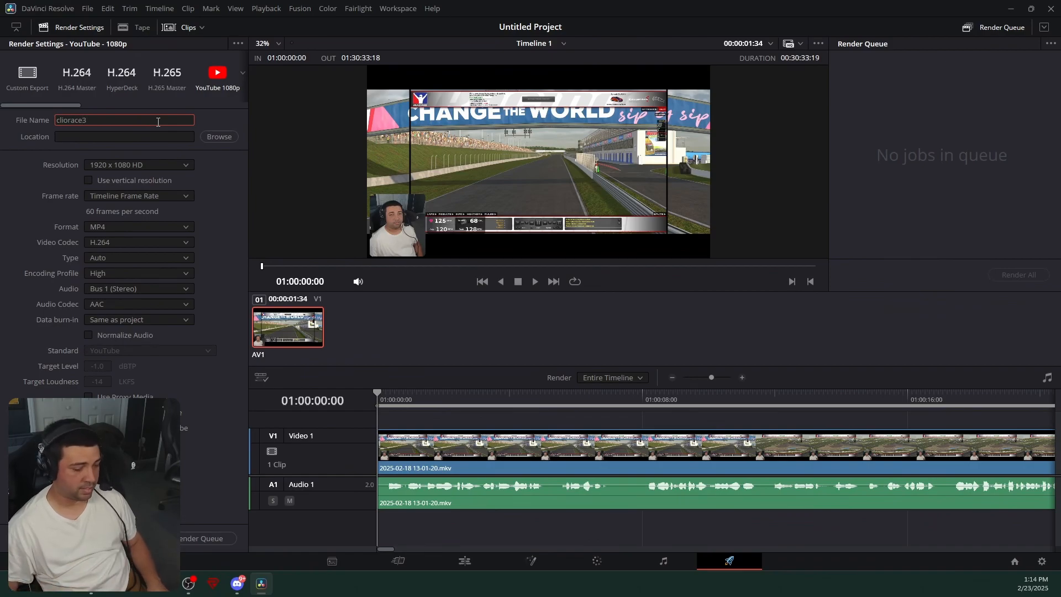
- Set the render location to the Videos folder
left_click(220, 136)
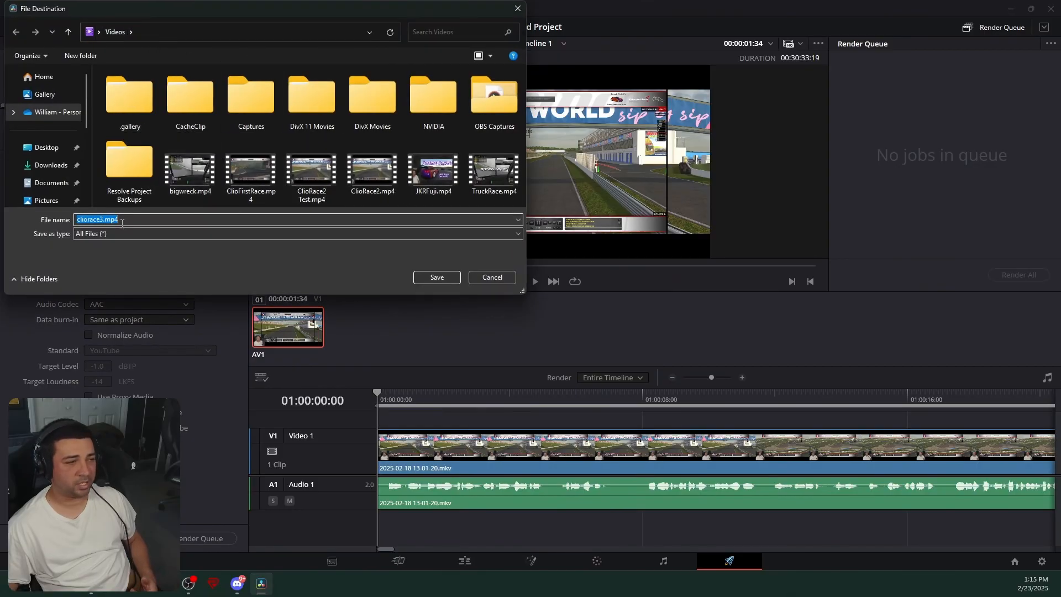
left_click(436, 277)
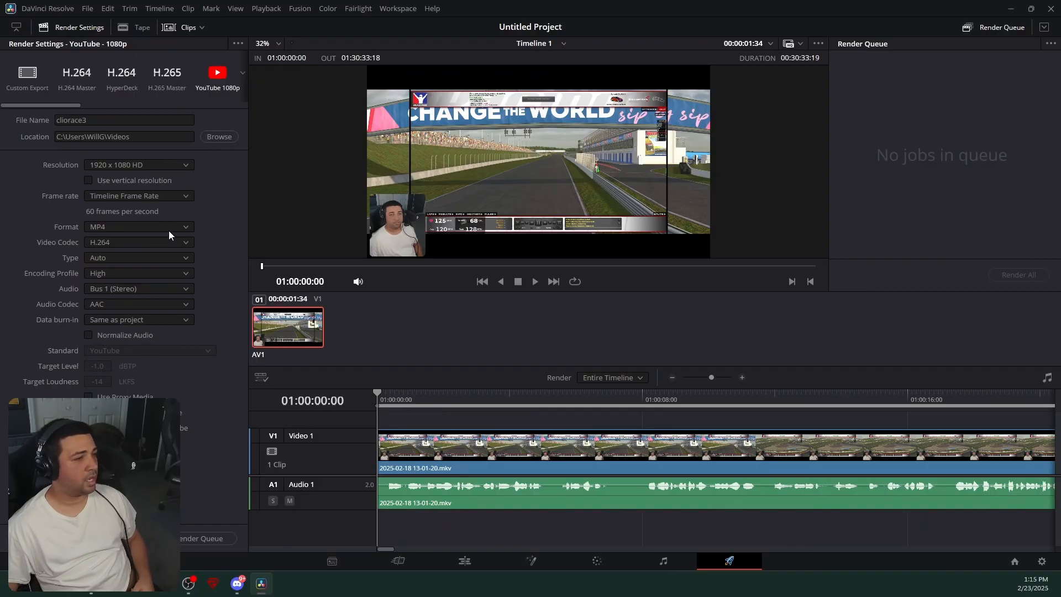
- Set the video codec to AV1 and enable Normalize Audio
left_click(102, 243)
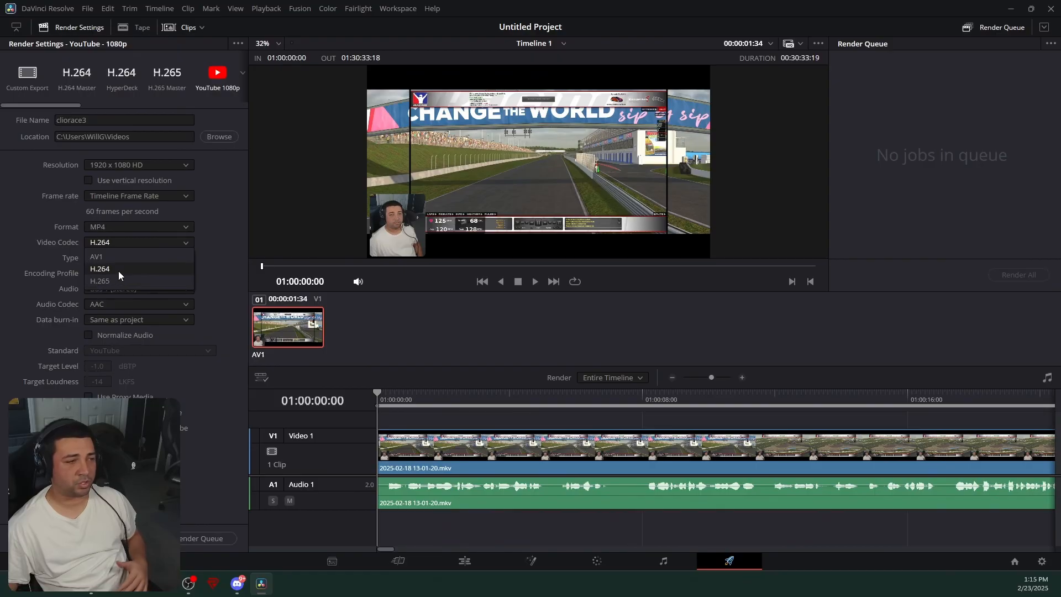
left_click(181, 244)
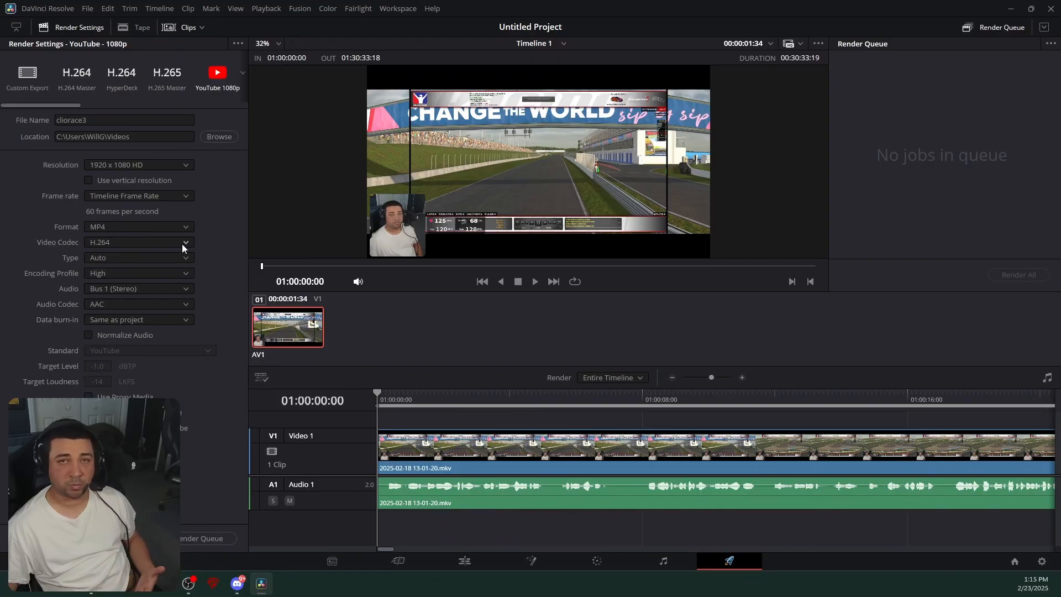
left_click(181, 244)
left_click(124, 255)
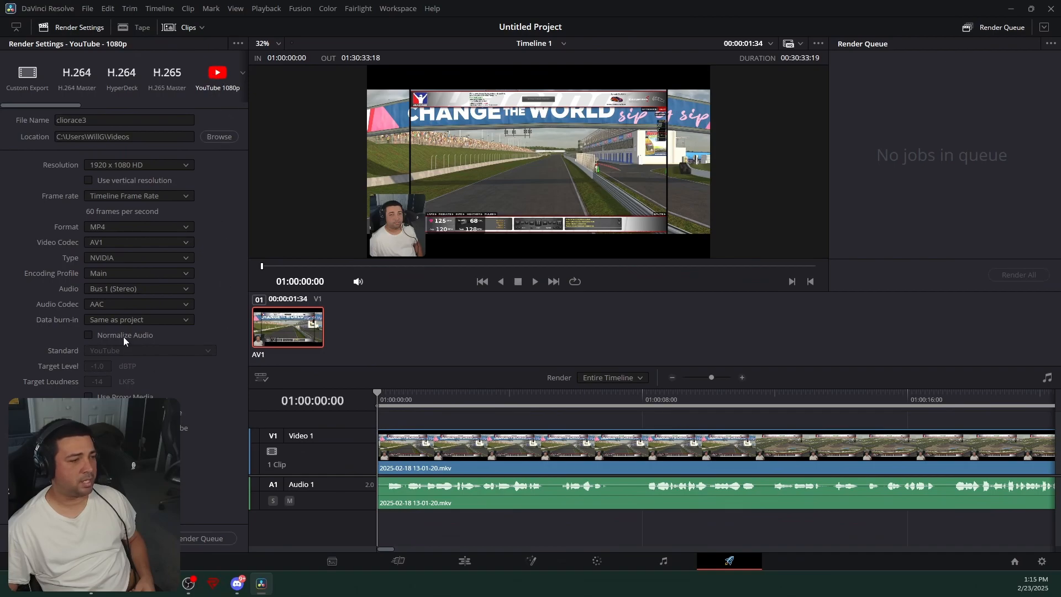
left_click(88, 338)
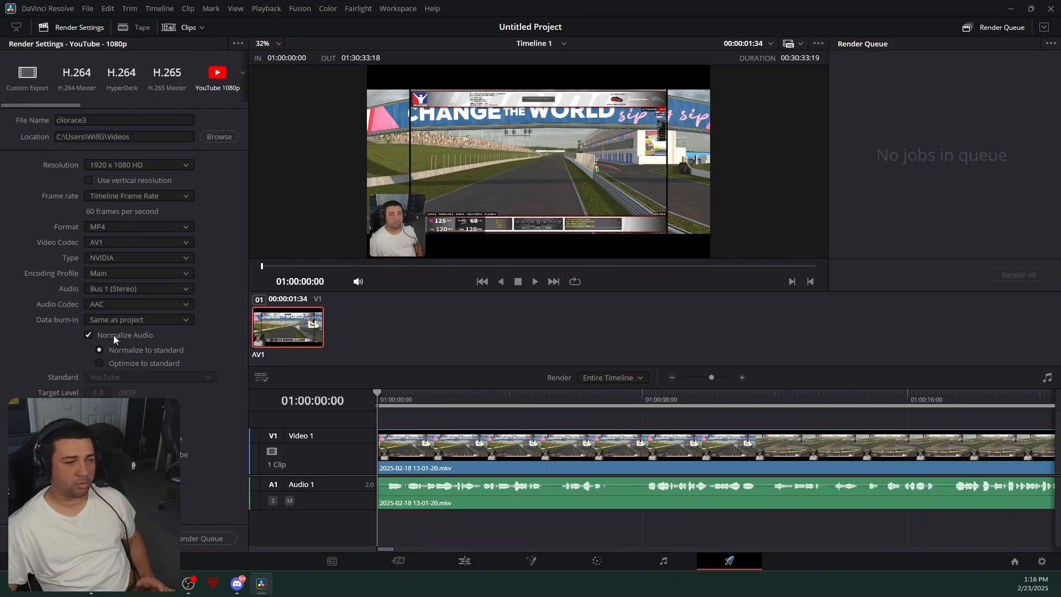
- Add the job to the render queue and start rendering all jobs
left_click(202, 539)
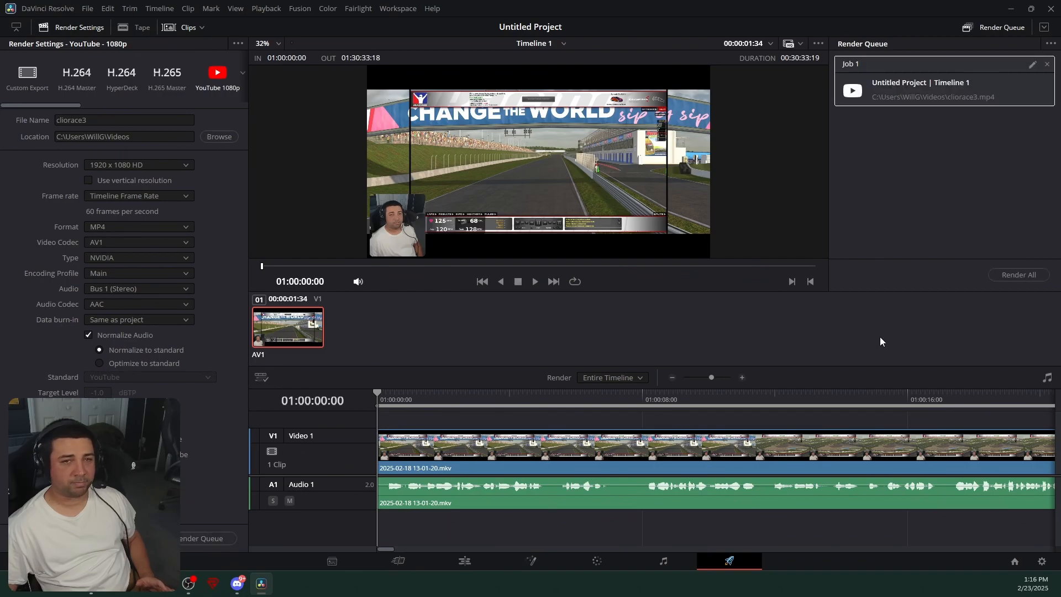
left_click(1023, 275)
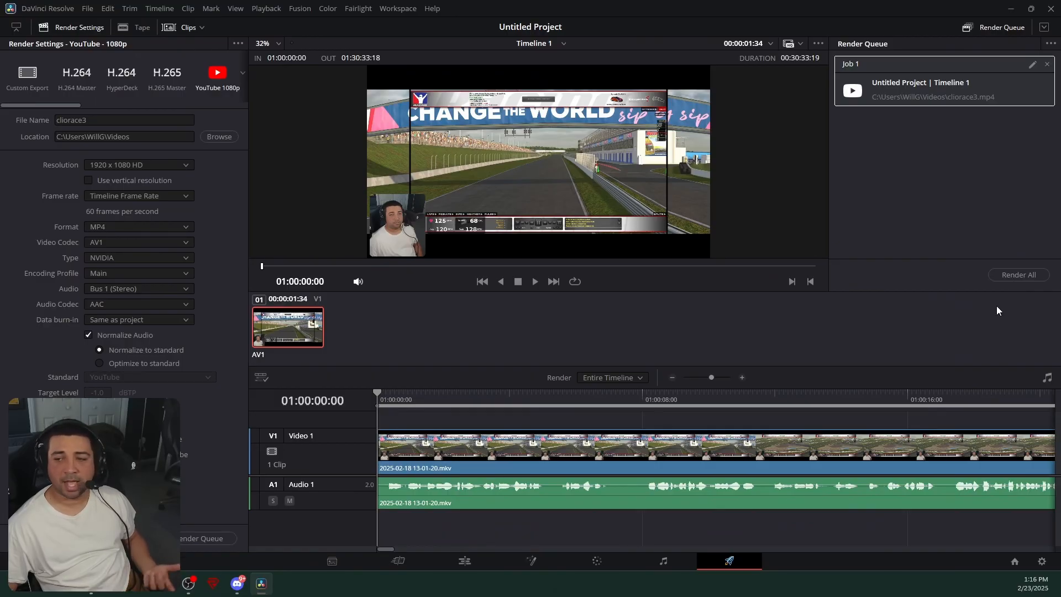
- Open File Explorer and browse the Videos folder to find the rendered file
left_click_drag(1060, 127, 628, 37)
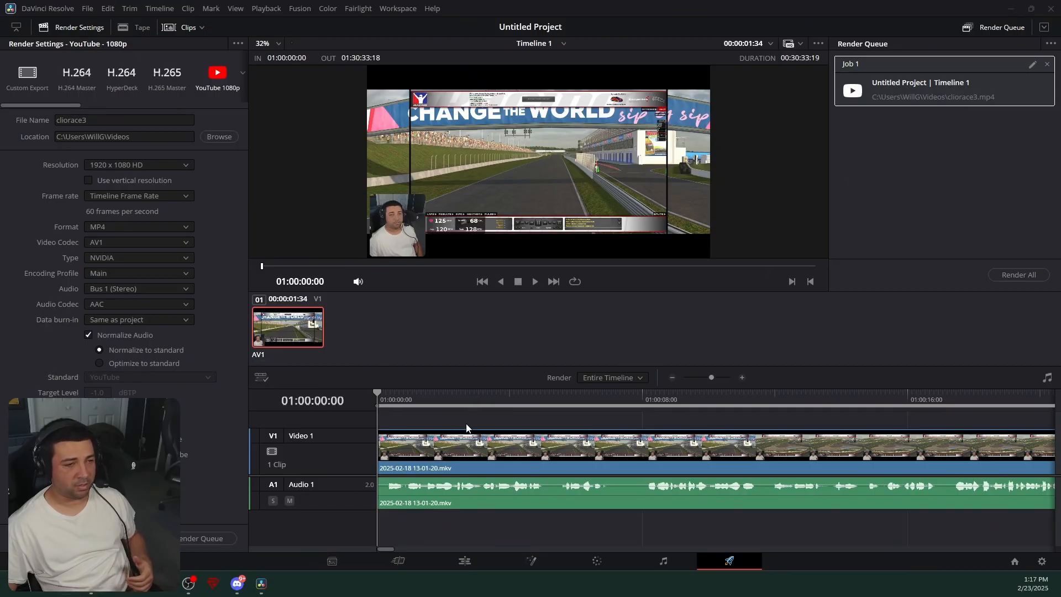
key("super+e")
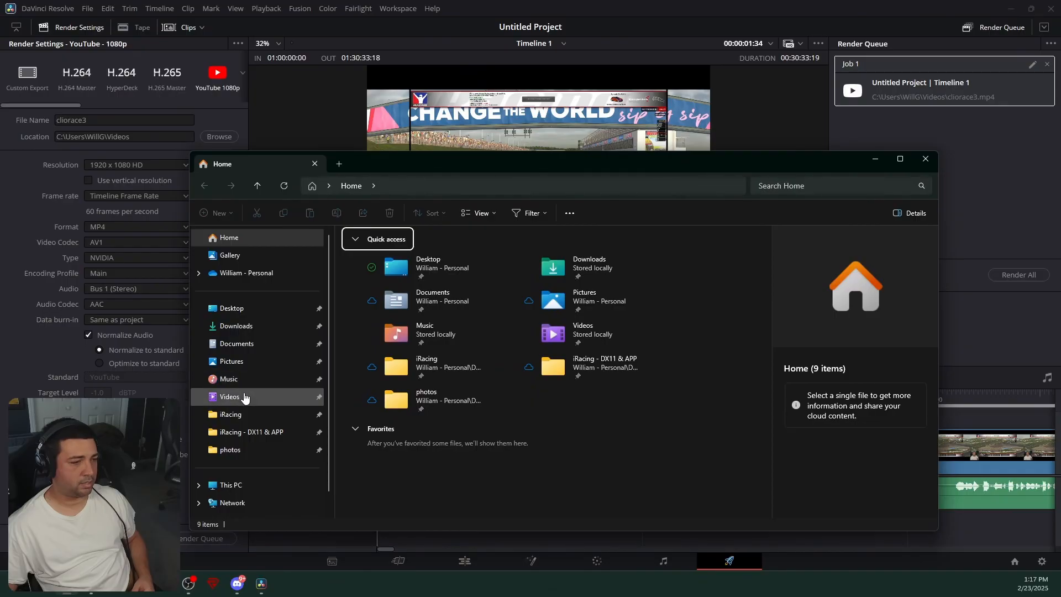
left_click(245, 398)
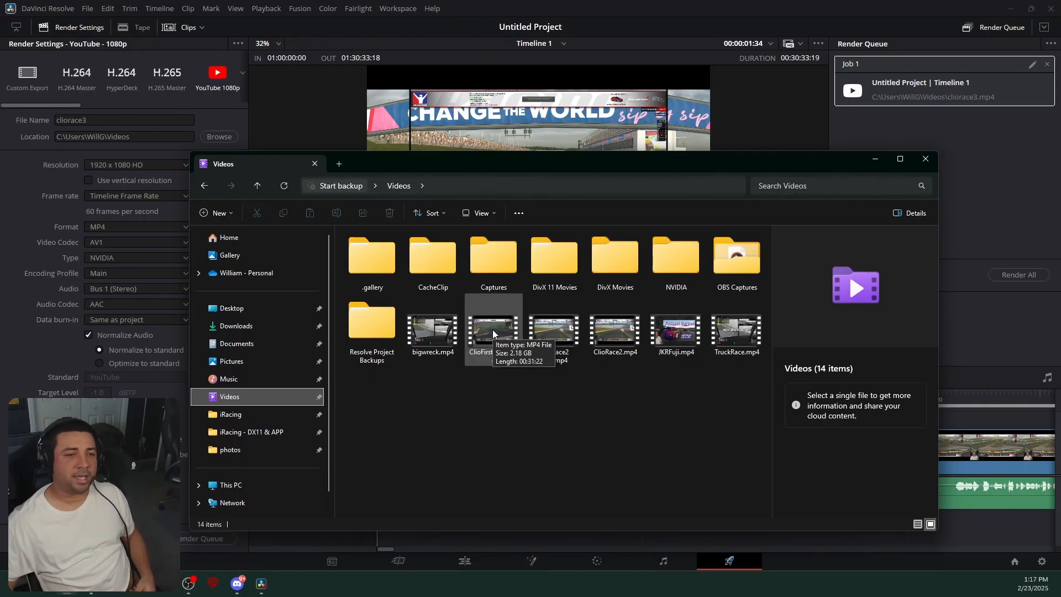
- Close File Explorer and quit DaVinci Resolve without saving the project
left_click(925, 159)
left_click(1046, 14)
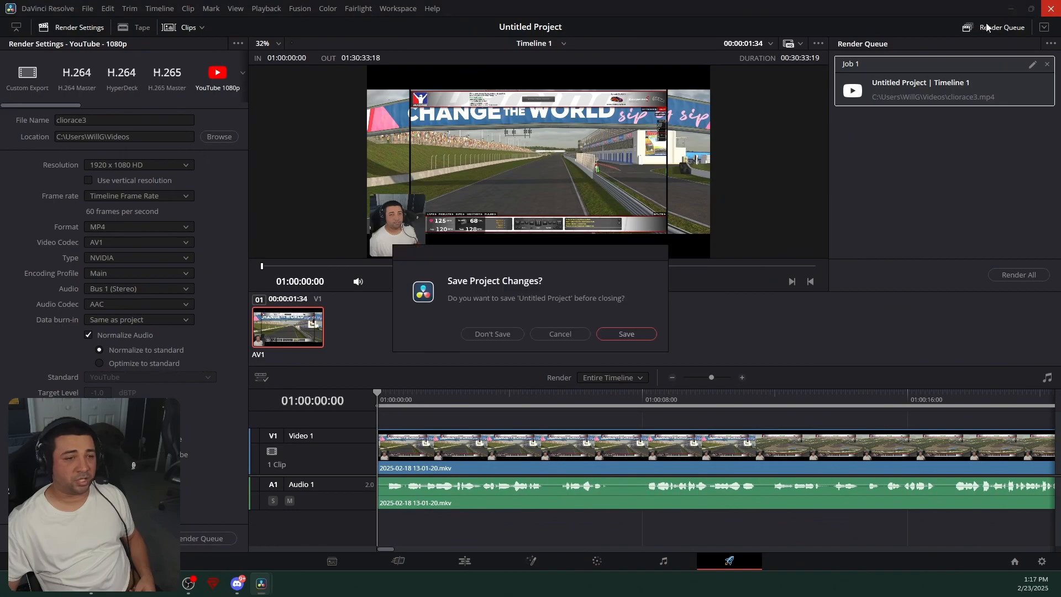
left_click(518, 337)
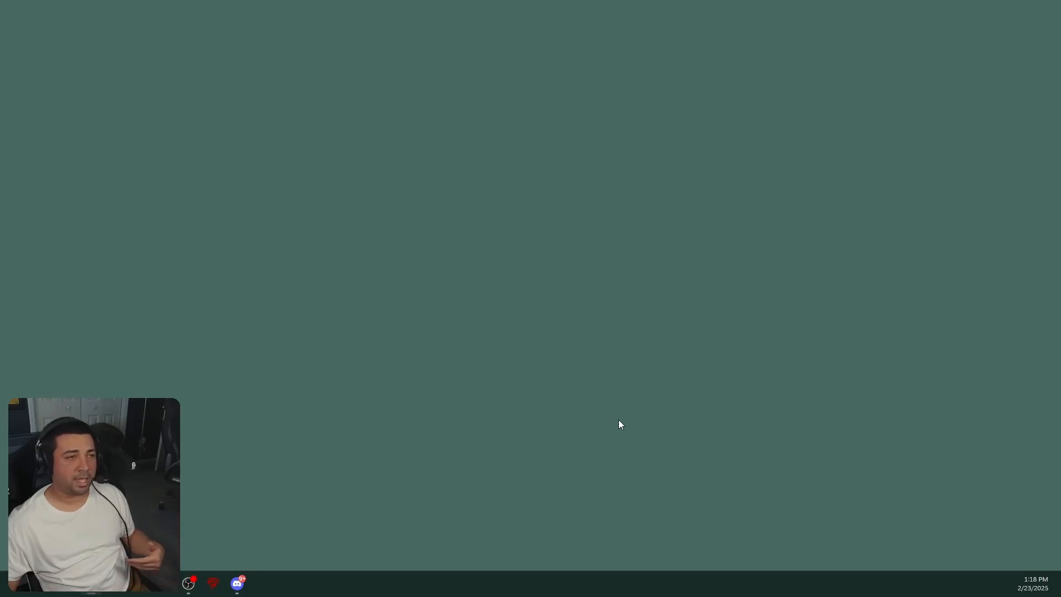
- Switch to the web browser showing the YouTube Studio channel dashboard
left_click_drag(1060, 74, 526, 48)
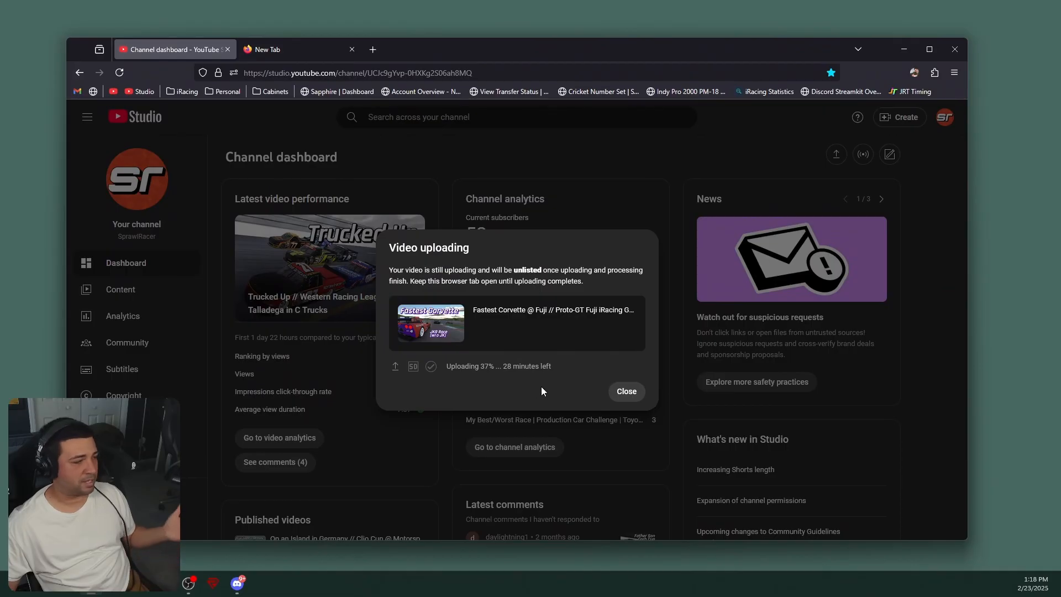